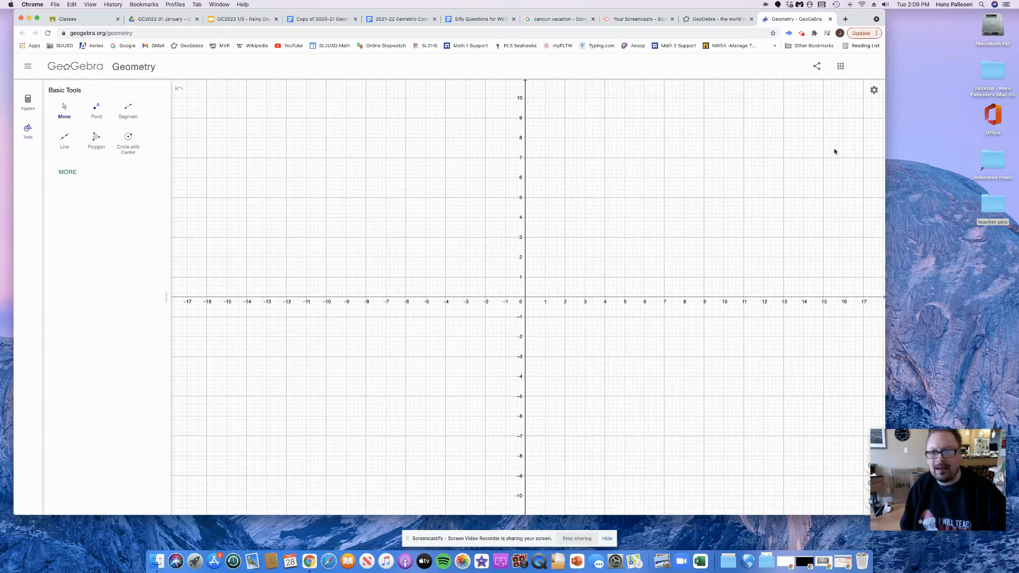
Hide the coordinate axes and set the grid to No Grid for a blank canvas
click(874, 90)
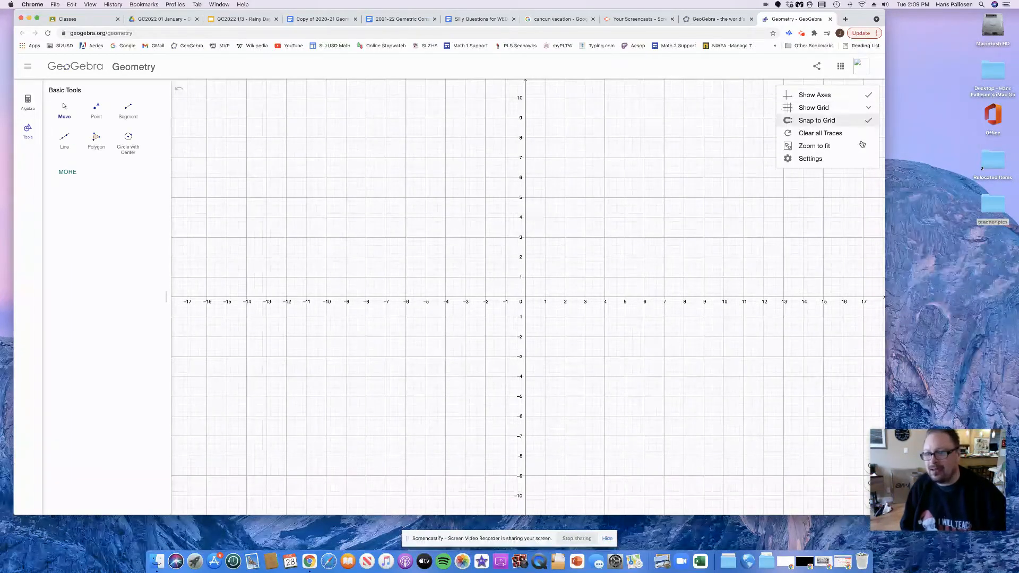
click(838, 95)
click(873, 90)
click(859, 109)
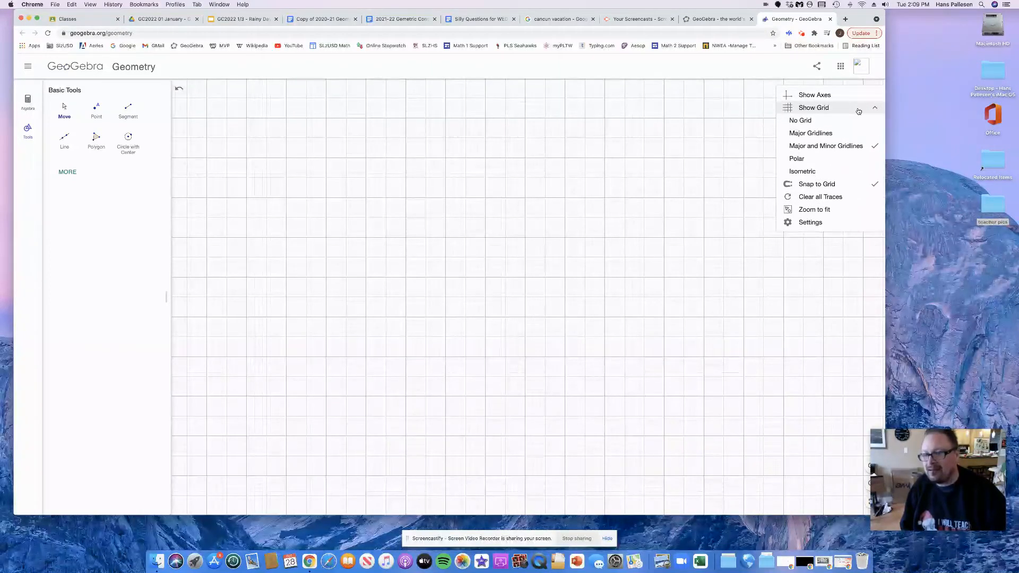
click(844, 121)
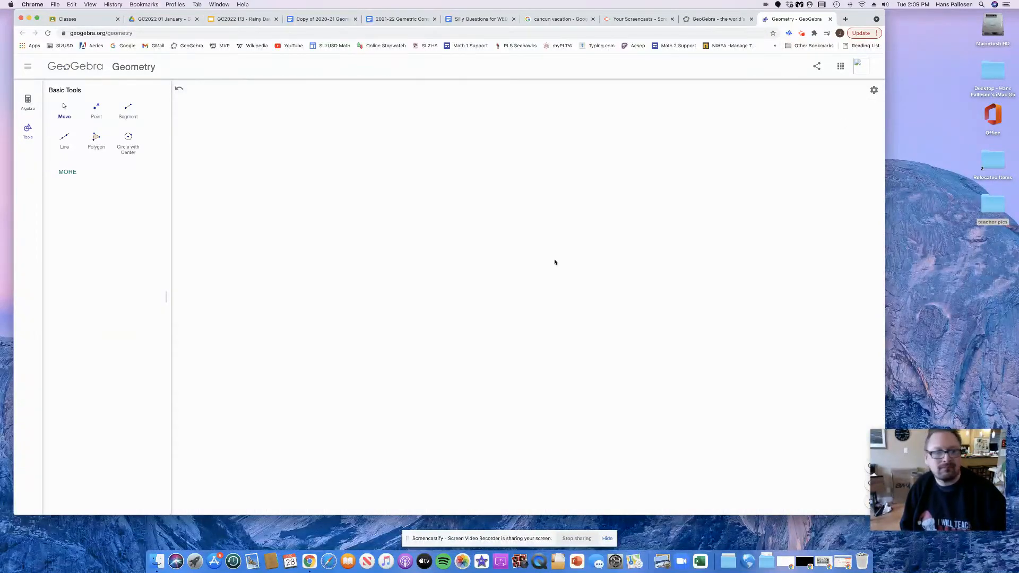
Expand the tool list fully and look through its categories, from Others back up to Construct
click(73, 182)
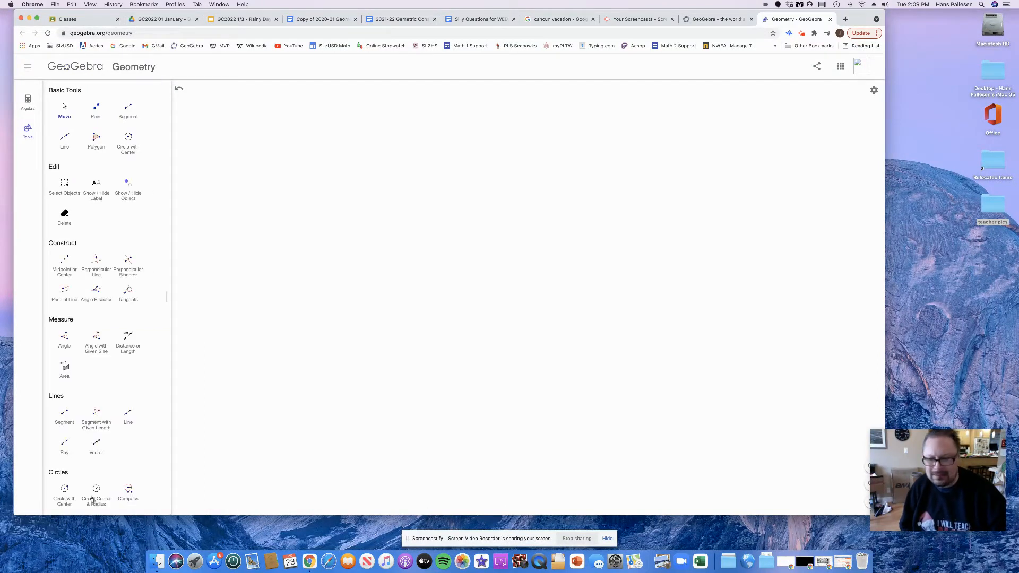
scroll(100, 510, down, 5)
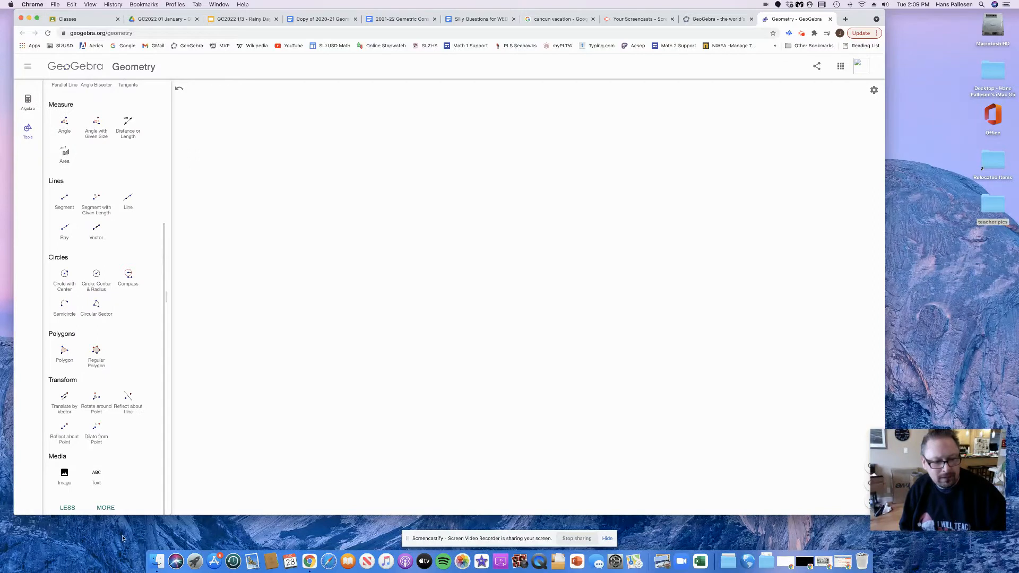
click(106, 508)
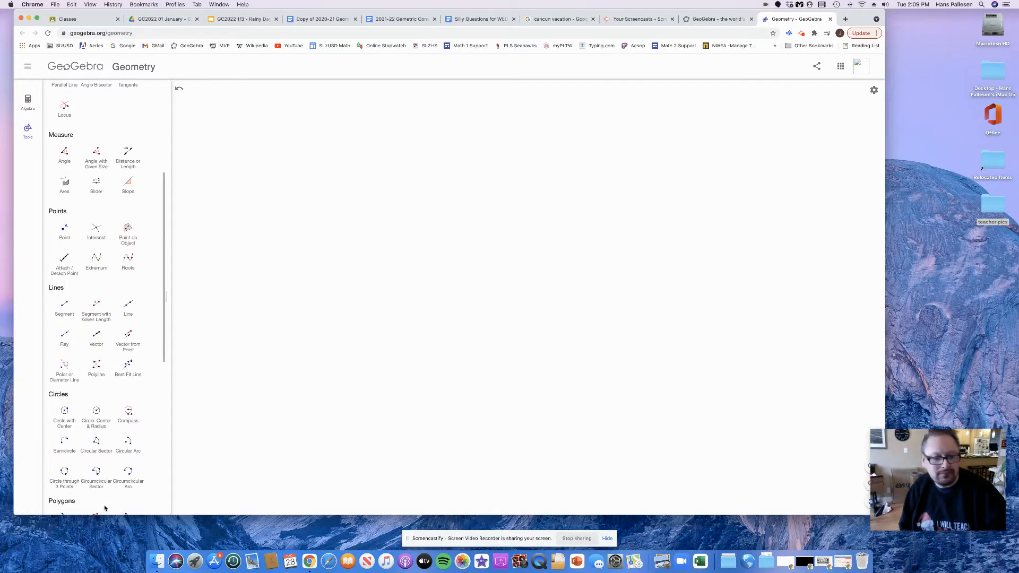
scroll(55, 396, down, 7)
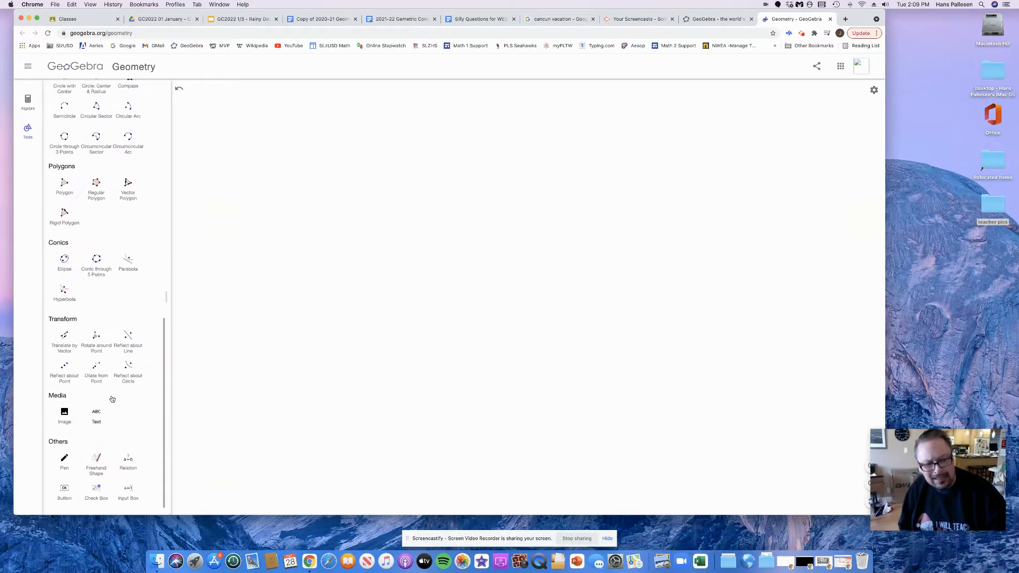
scroll(112, 400, up, 5)
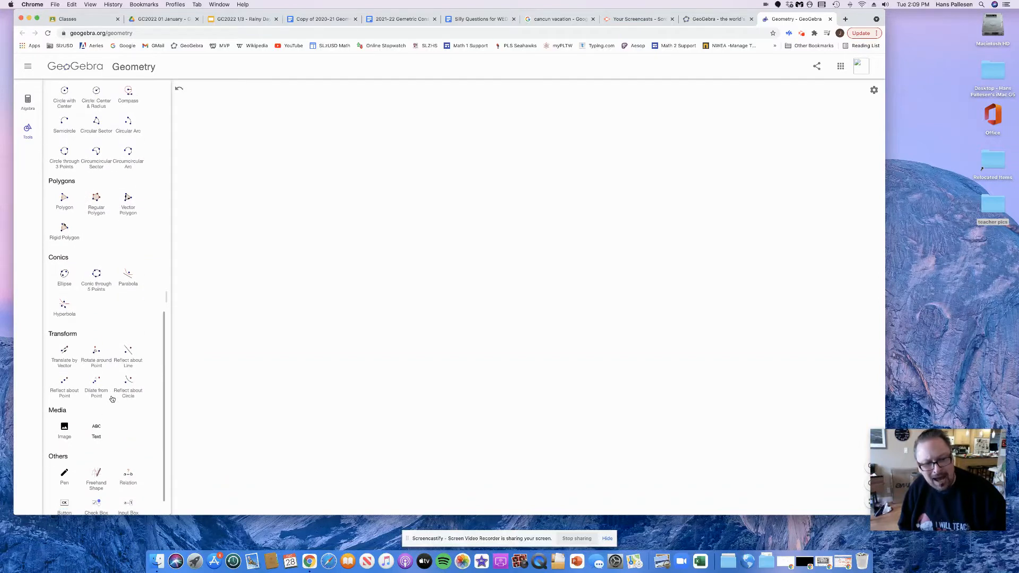
scroll(112, 399, up, 3)
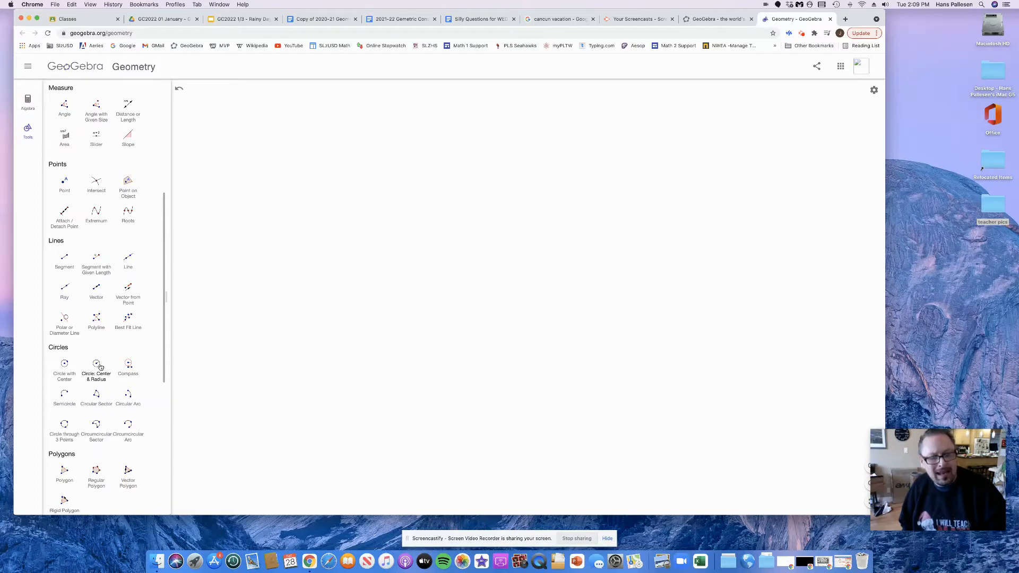
scroll(100, 366, up, 5)
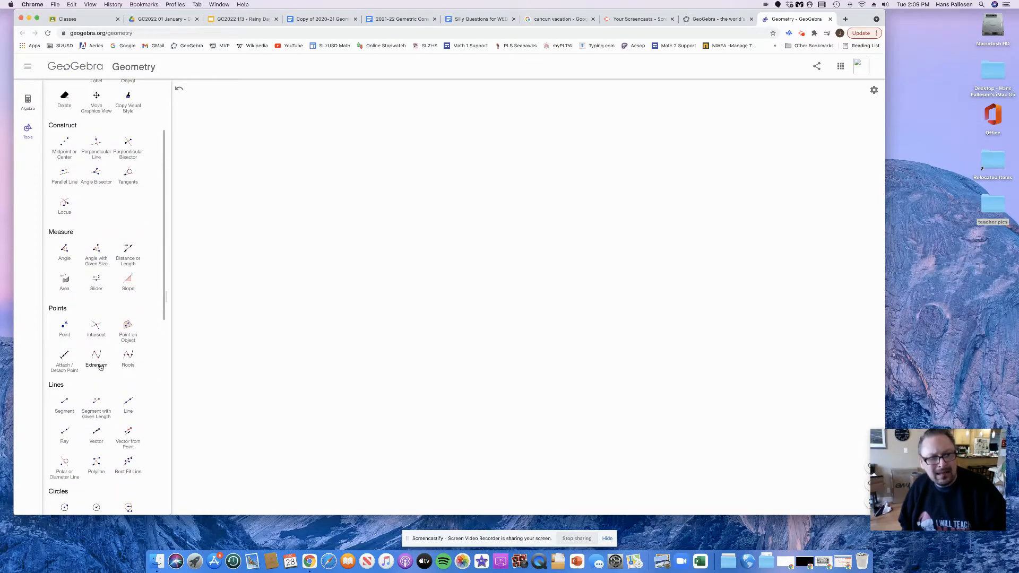
scroll(101, 366, up, 1)
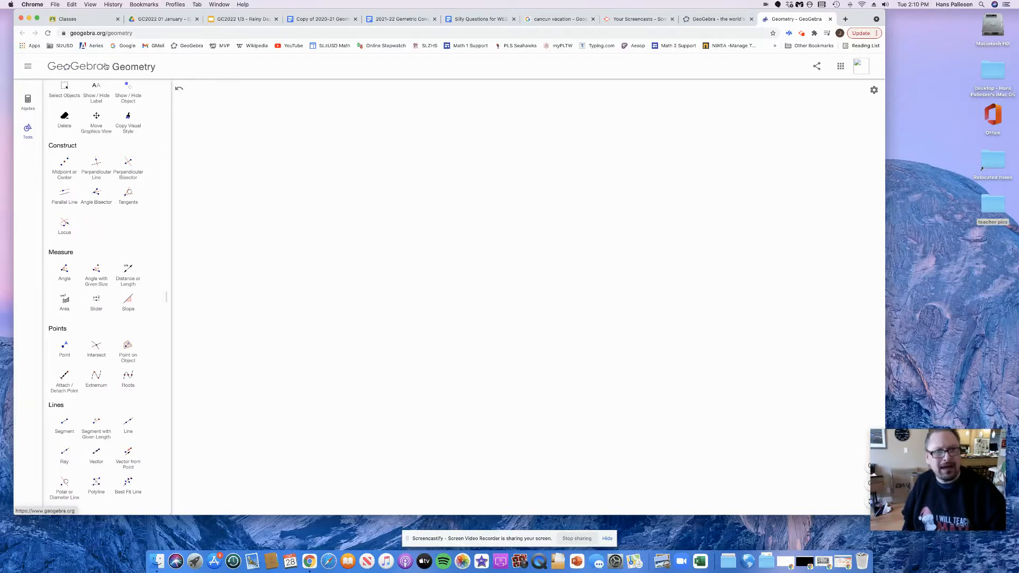
Switch to the Rainy Day Project presentation in Google Slides to read the Construct tools slide, and return to GeoGebra Geometry
click(242, 20)
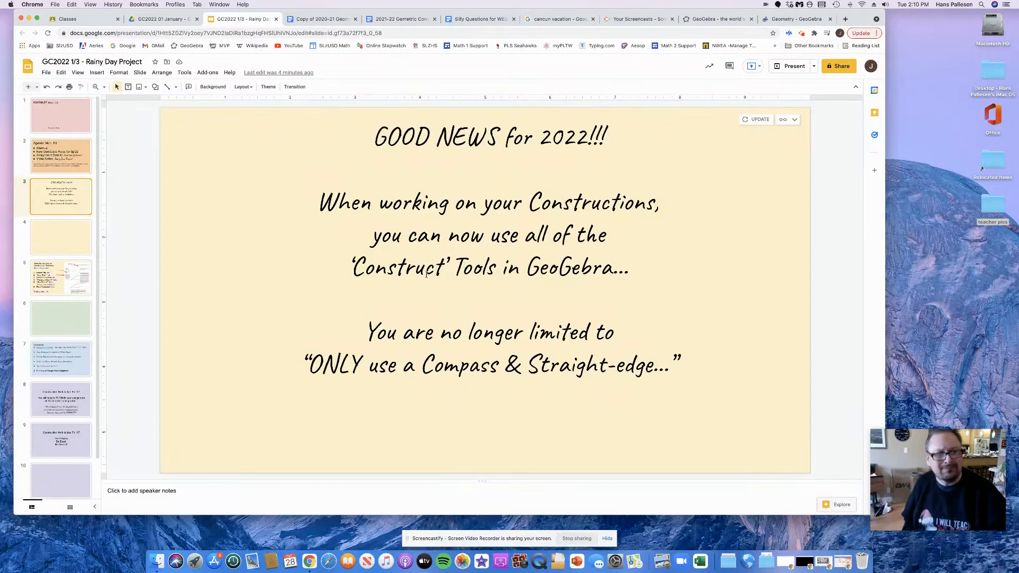
click(804, 20)
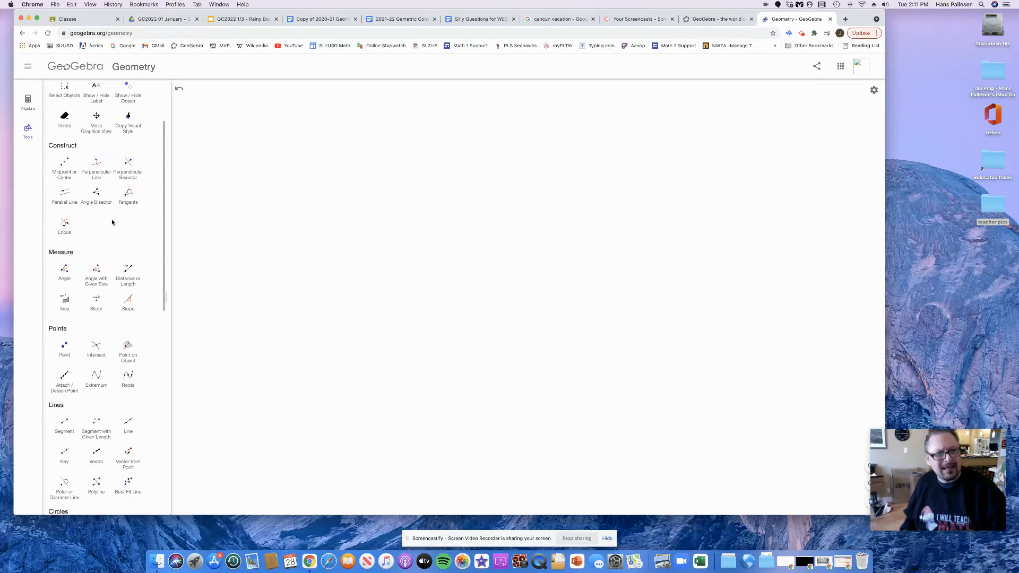
Draw a large triangle with three connected segments in the middle of the canvas, closing it at the first vertex
scroll(112, 222, up, 3)
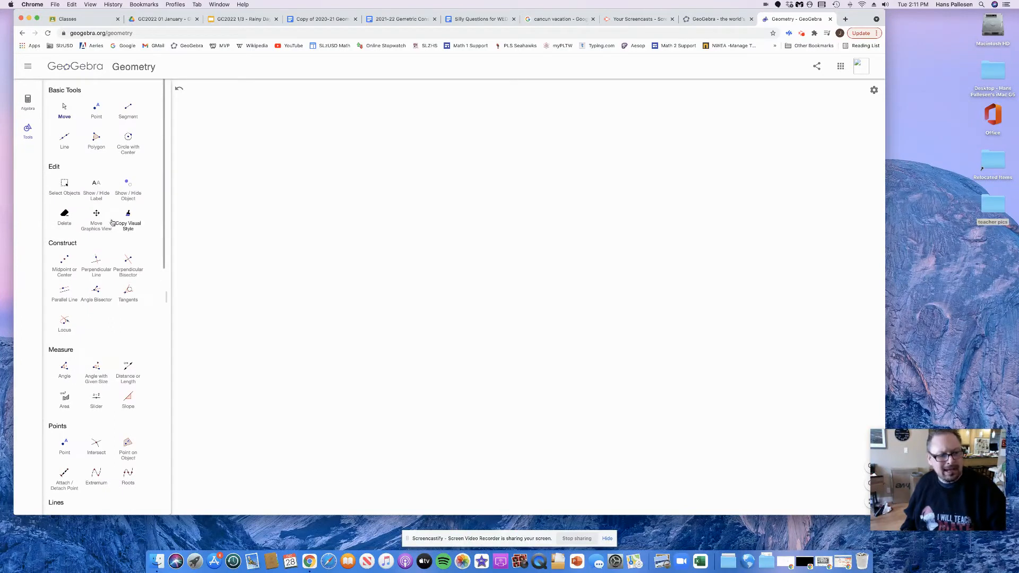
click(128, 107)
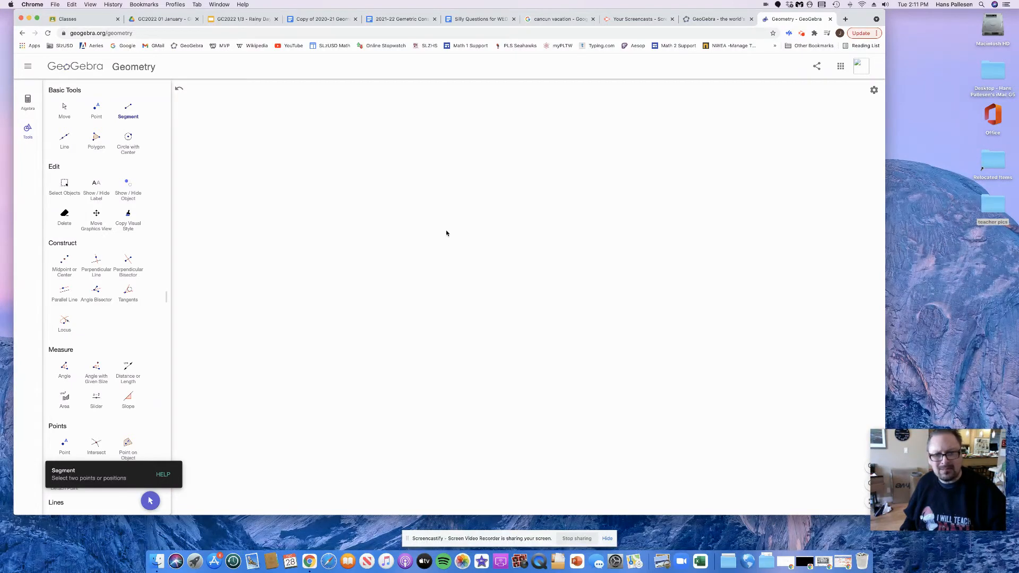
click(442, 198)
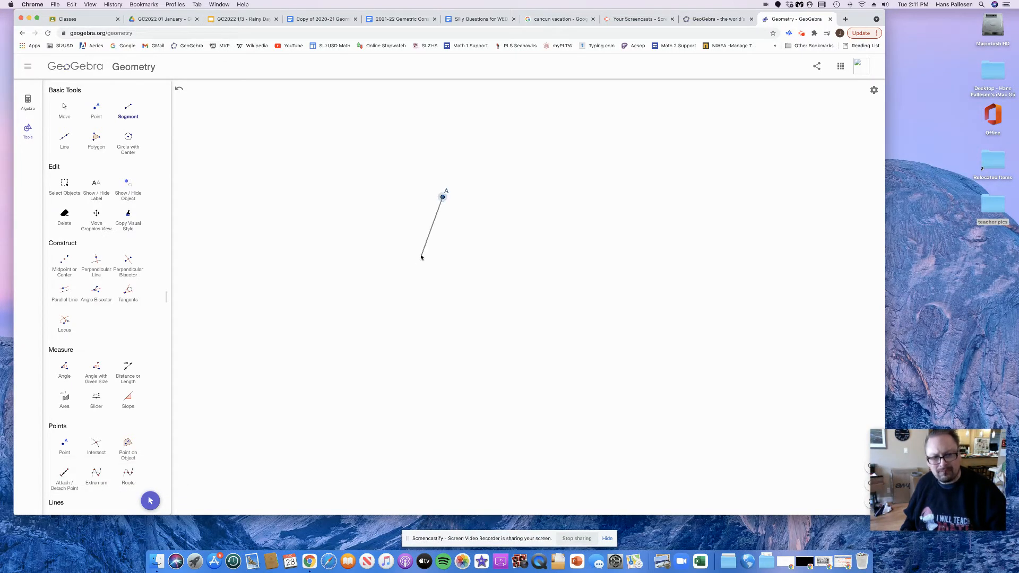
click(320, 399)
click(321, 399)
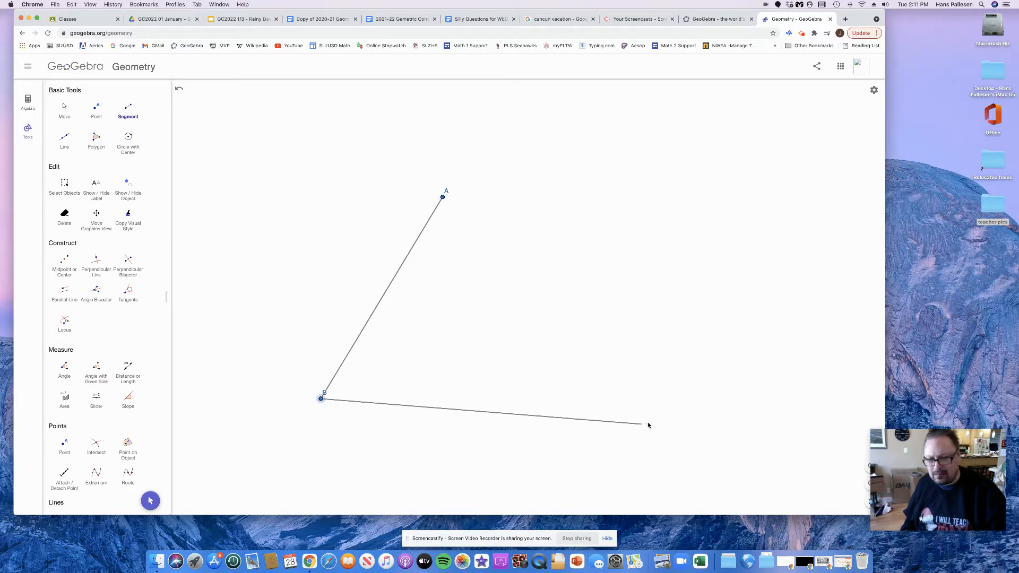
click(667, 403)
click(667, 403)
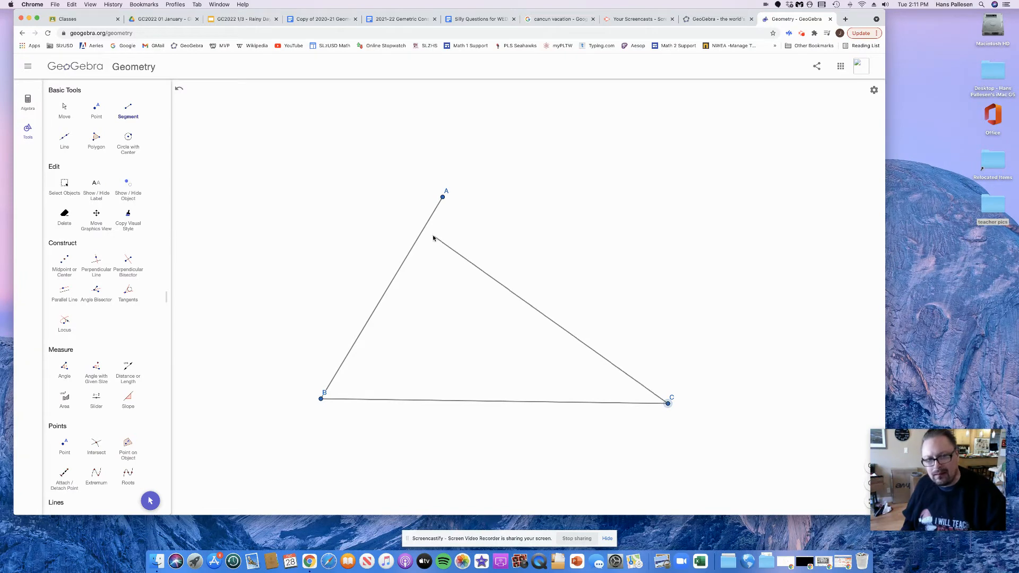
click(443, 199)
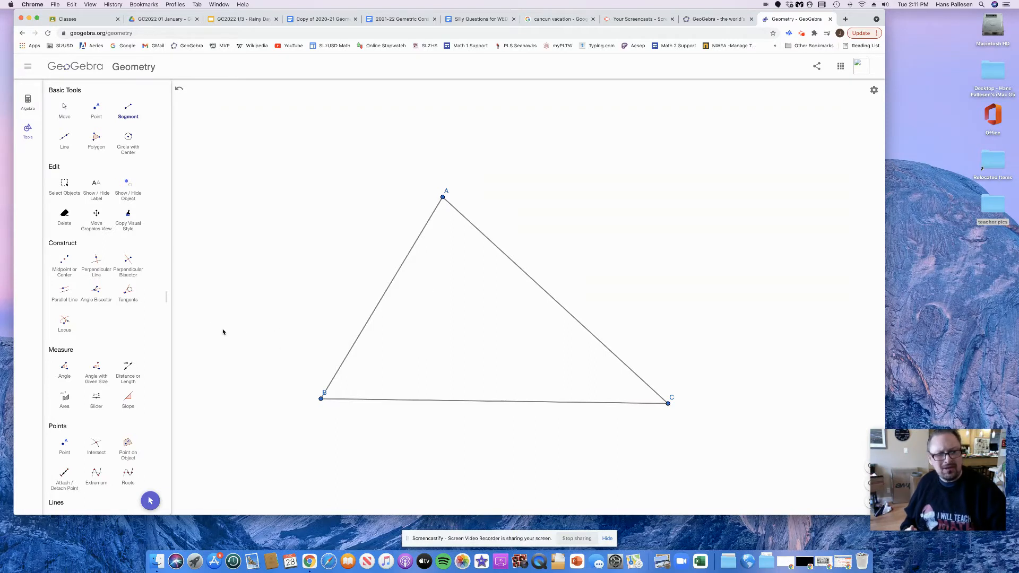
Construct the midpoints of the triangle's sides AB, BC and AC
click(63, 259)
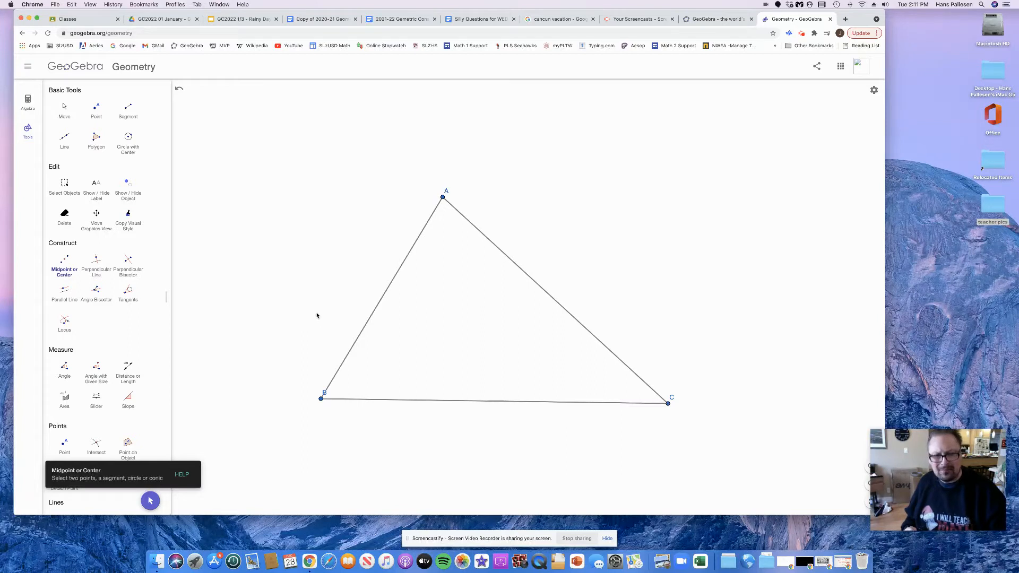
click(361, 338)
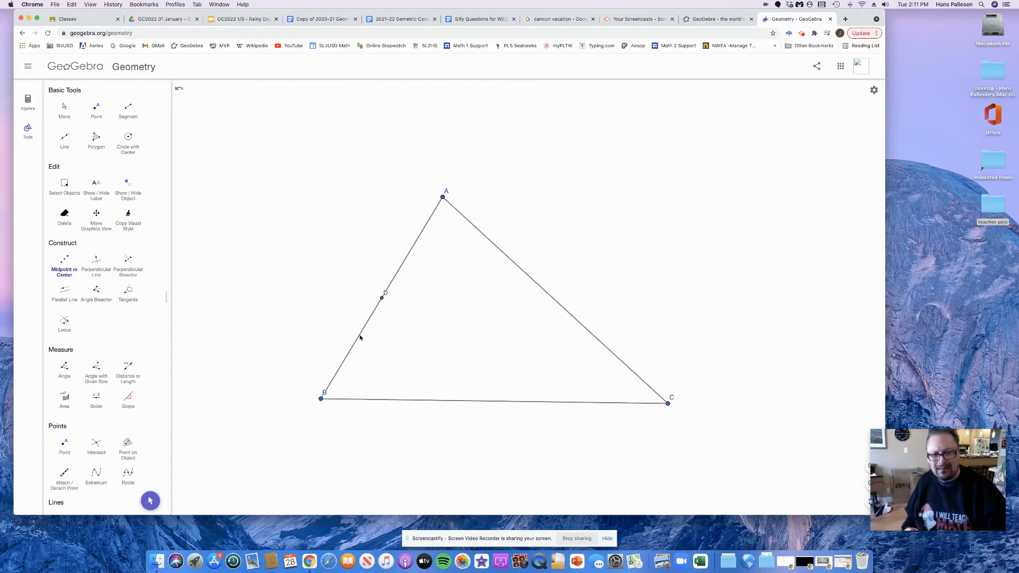
click(438, 405)
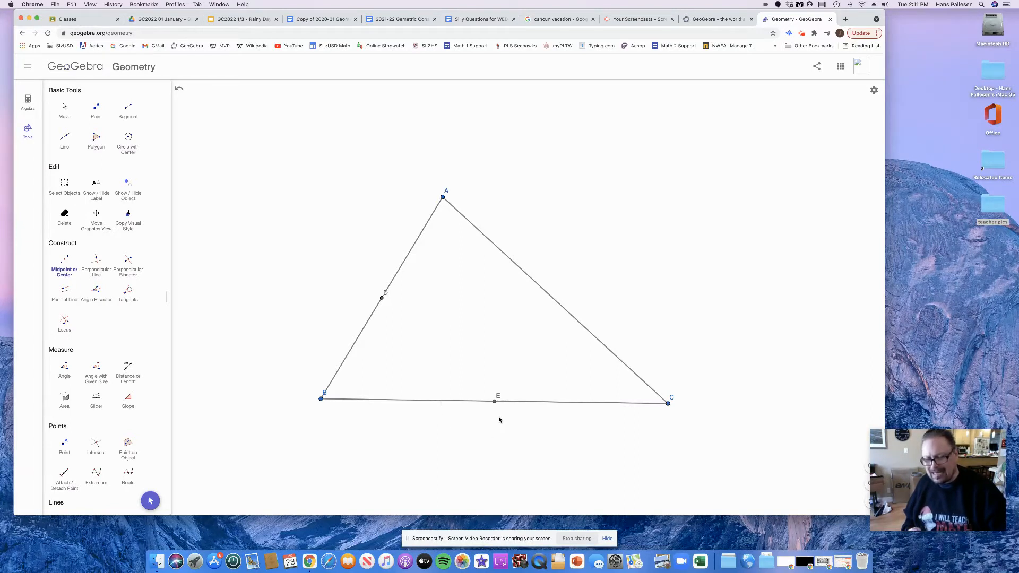
click(563, 312)
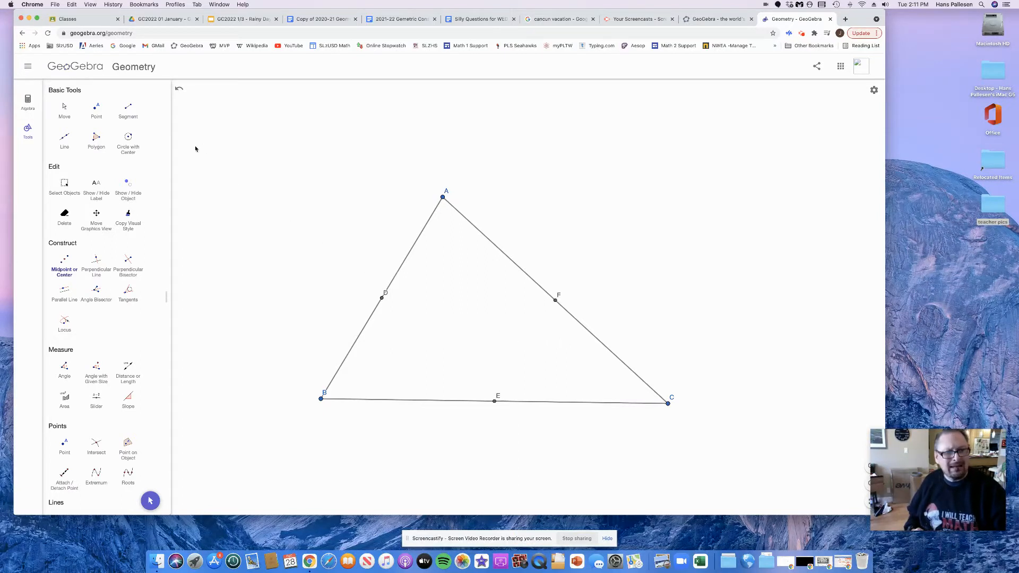
Move vertex A slightly down and to the left to reshape the triangle
click(65, 108)
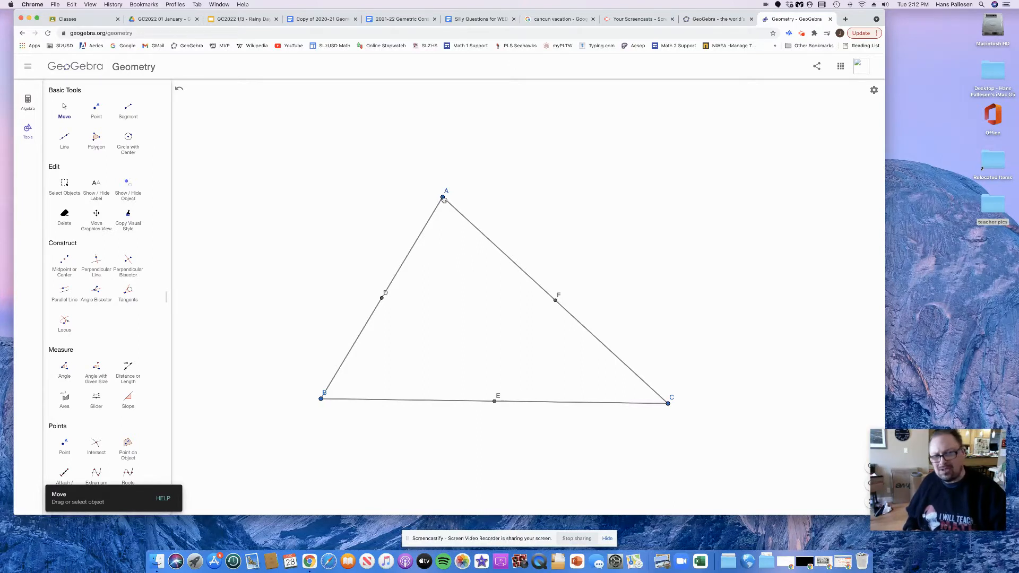
drag(444, 198, 435, 222)
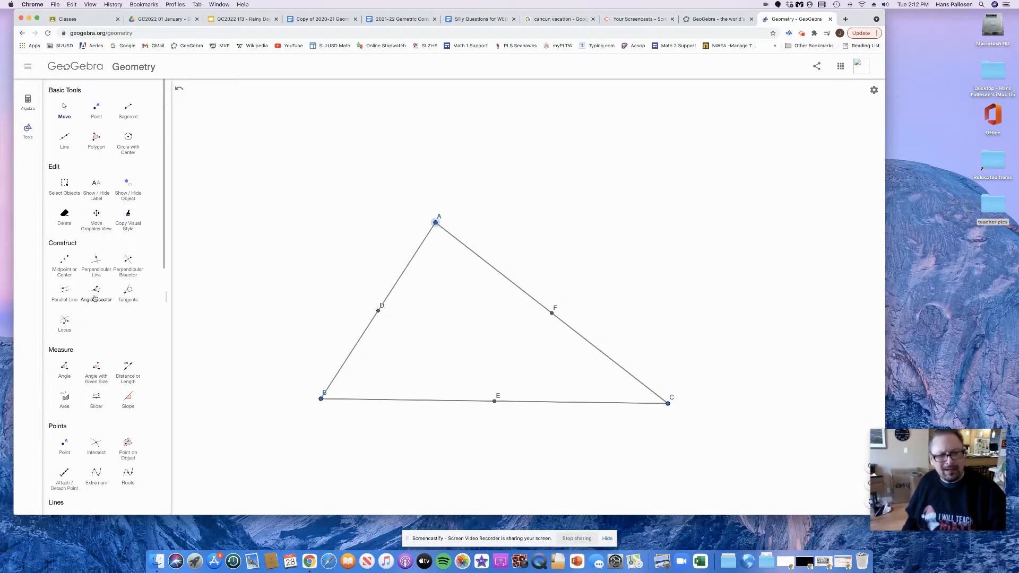
Construct perpendicular lines to sides AB, BC and AC through their midpoints D, E and F
click(95, 263)
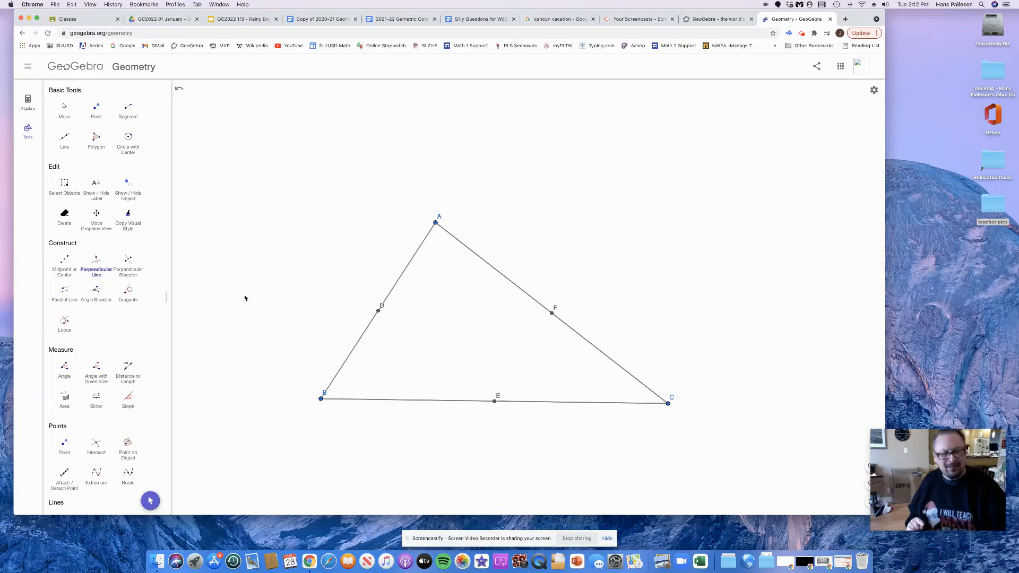
click(361, 344)
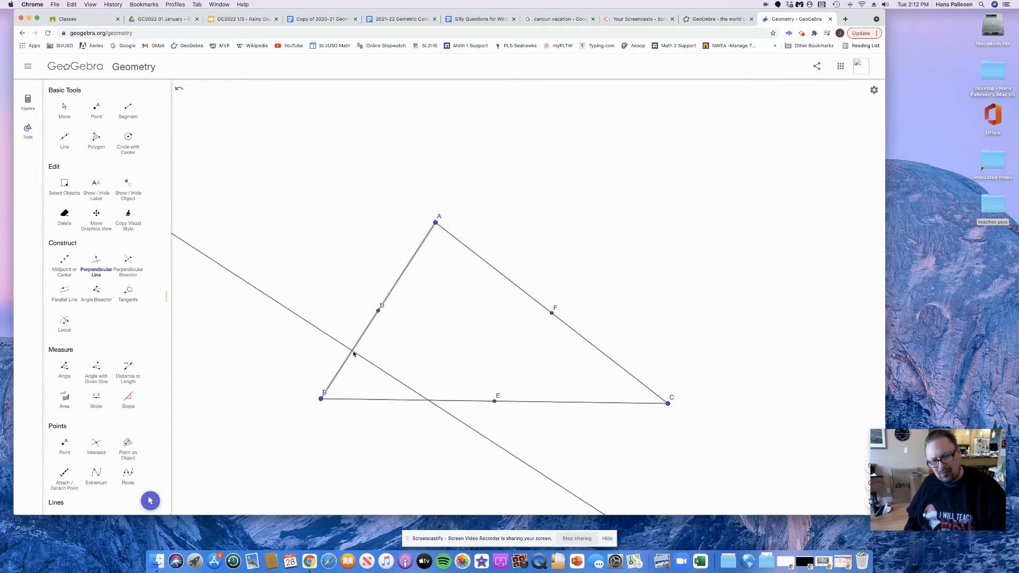
click(379, 313)
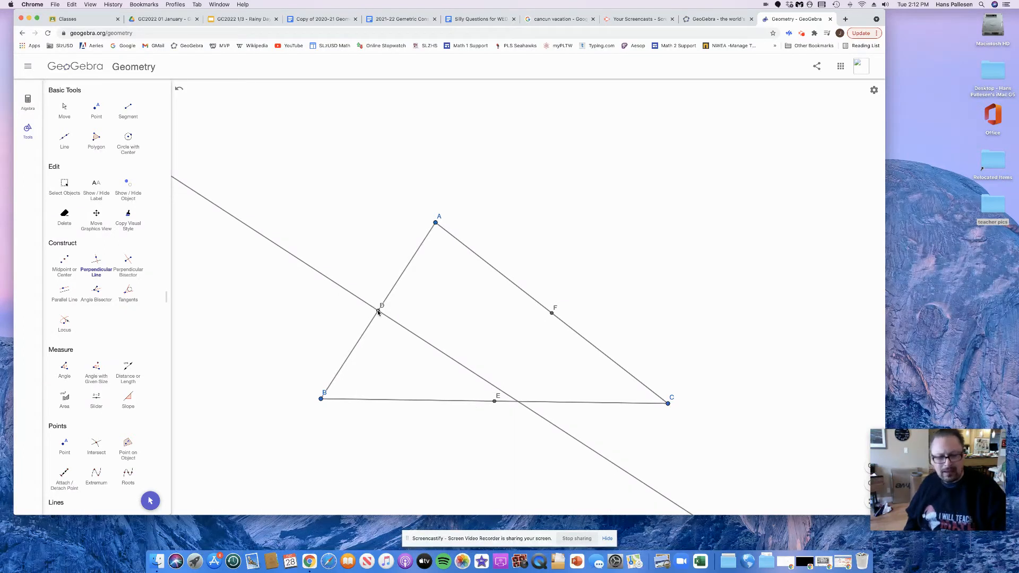
click(442, 403)
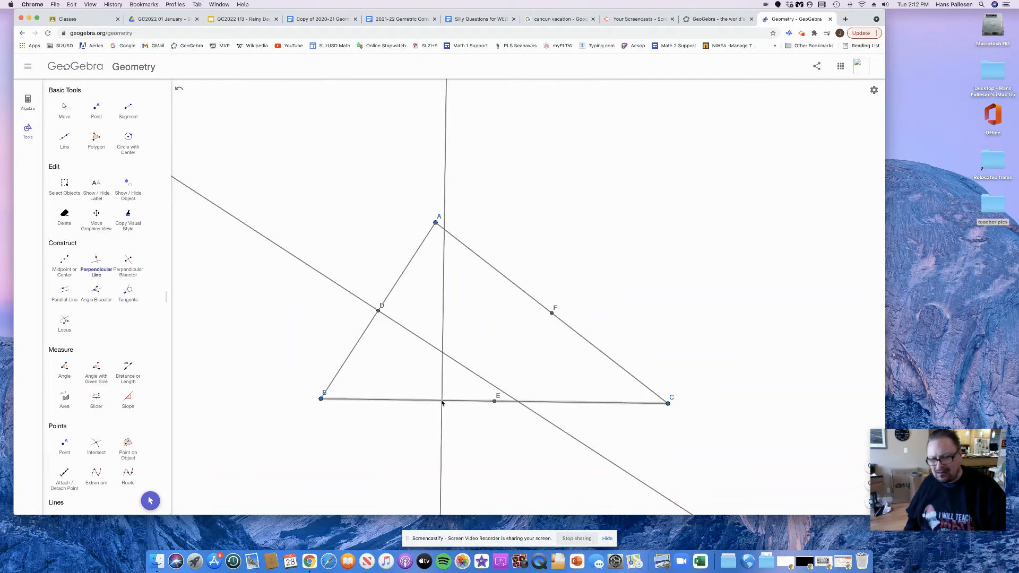
click(494, 404)
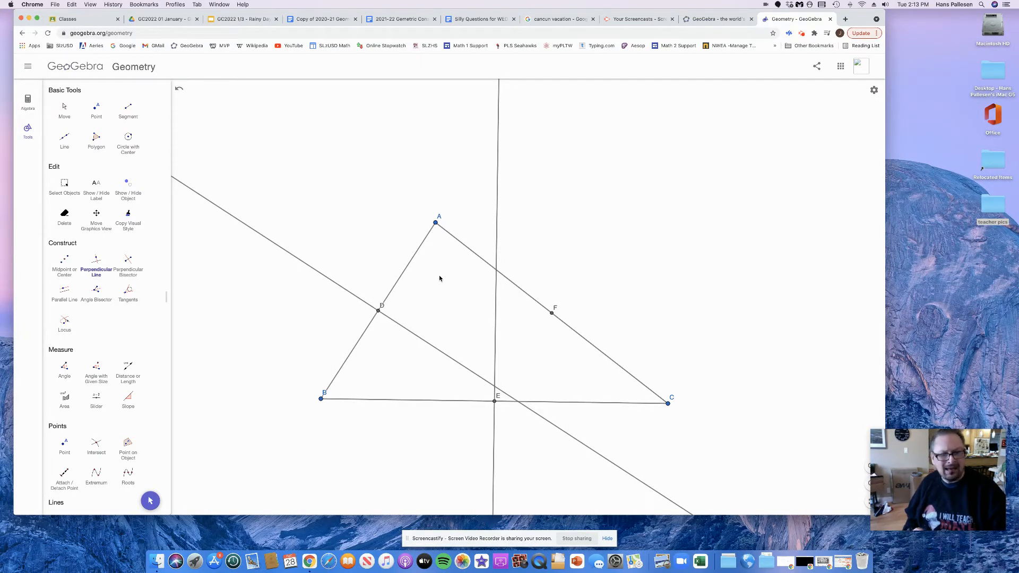
click(480, 259)
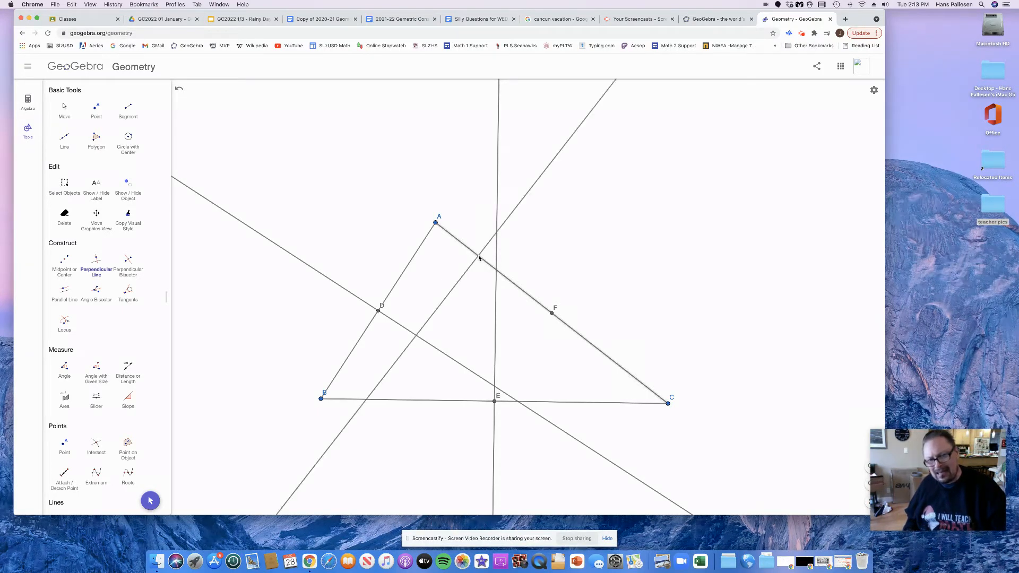
click(552, 313)
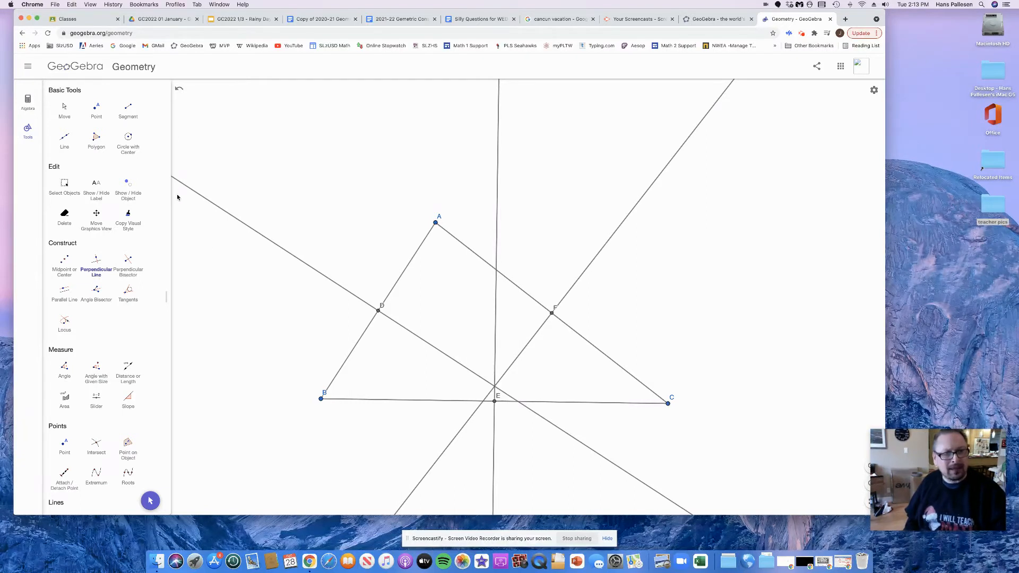
Undo the three perpendicular lines through the midpoints, keeping the triangle and its midpoints
click(179, 89)
click(180, 90)
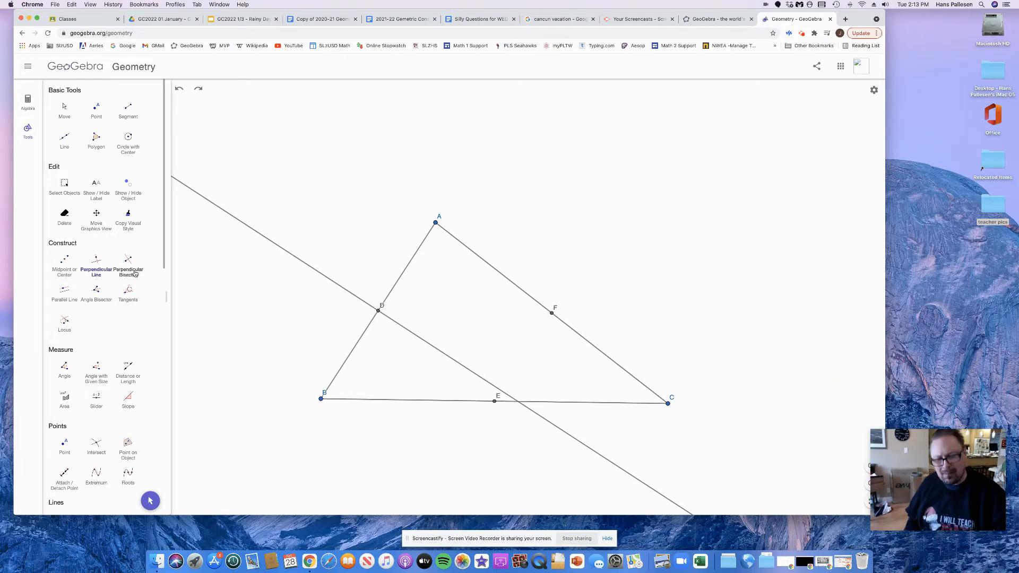
click(179, 90)
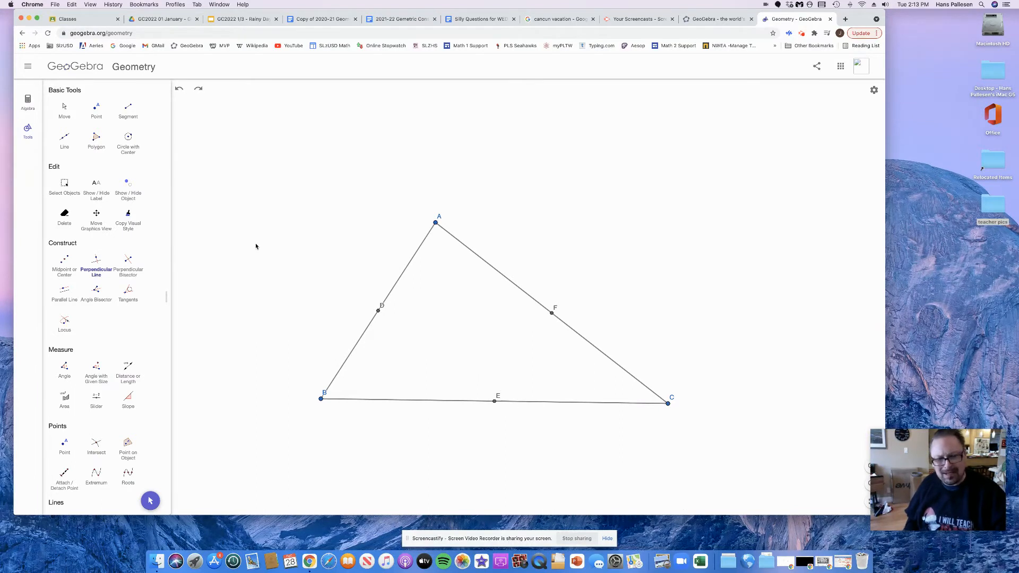
Construct the perpendicular bisectors of the triangle's sides AB, BC and AC with the Perpendicular Bisector tool
click(130, 262)
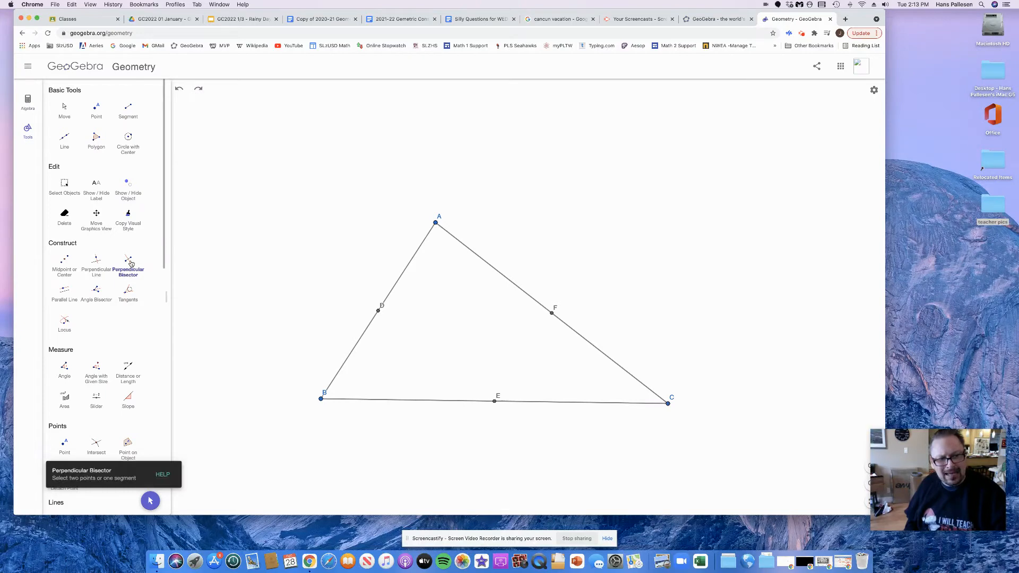
click(359, 345)
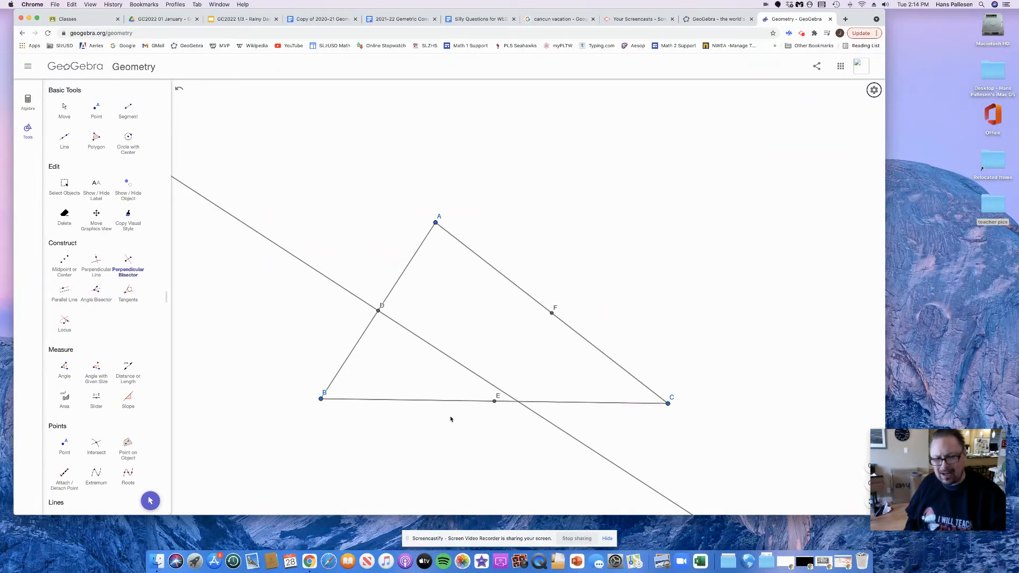
click(425, 404)
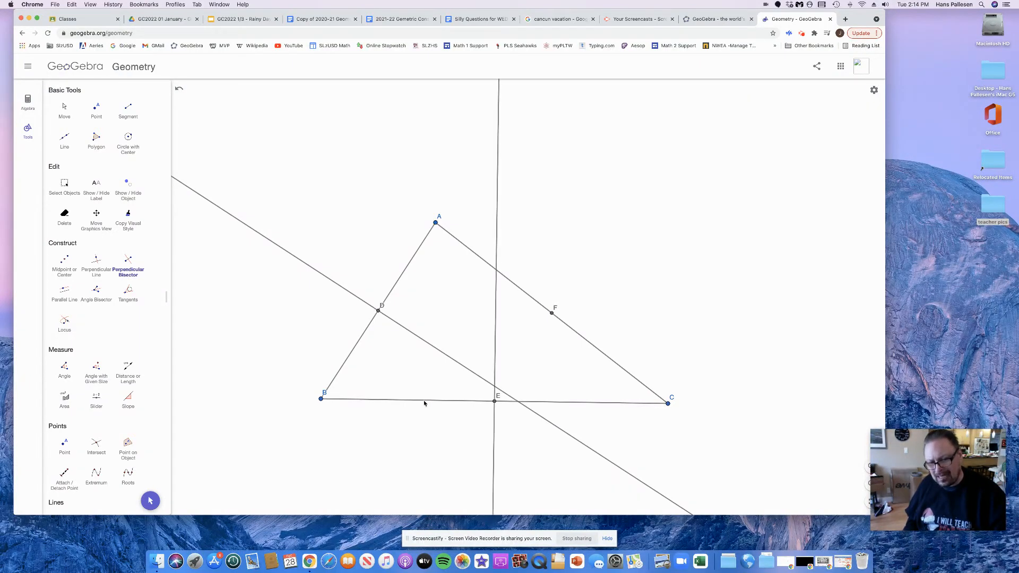
click(600, 354)
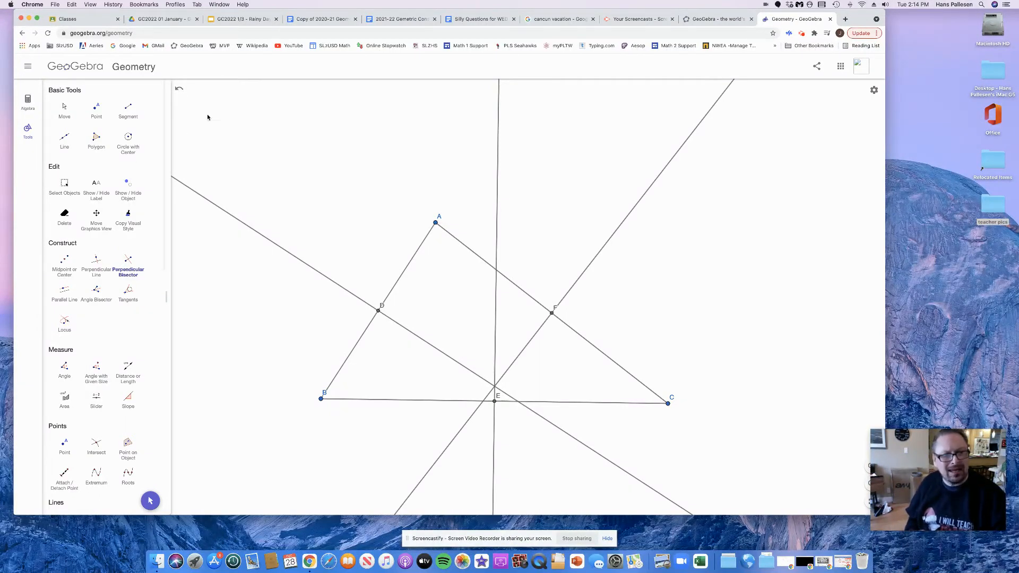
Undo the three perpendicular bisectors, keeping the triangle and its midpoints
click(180, 92)
click(180, 91)
click(180, 91)
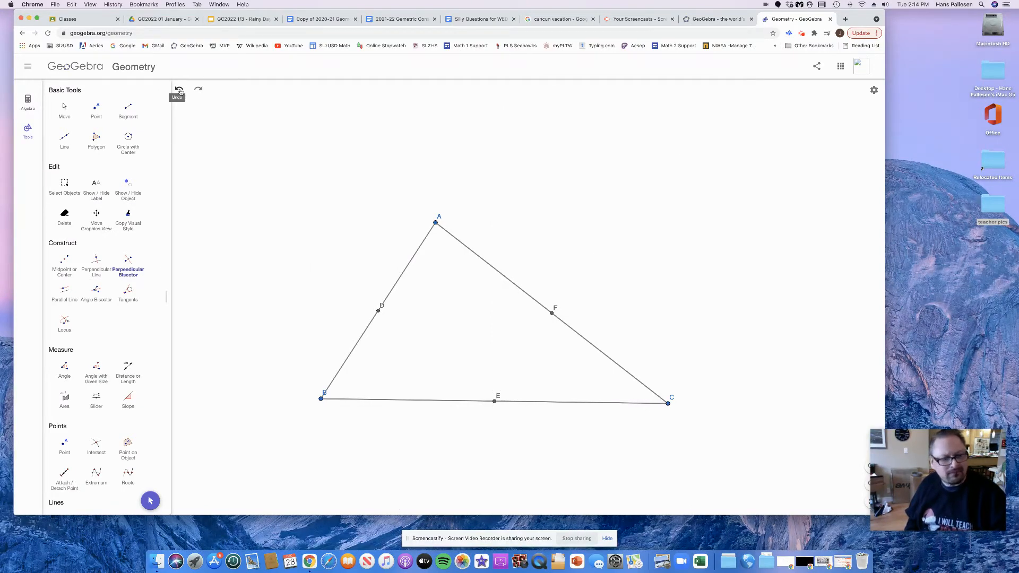
Construct two lines parallel to side AB, one through vertex C and one through midpoint F
click(65, 290)
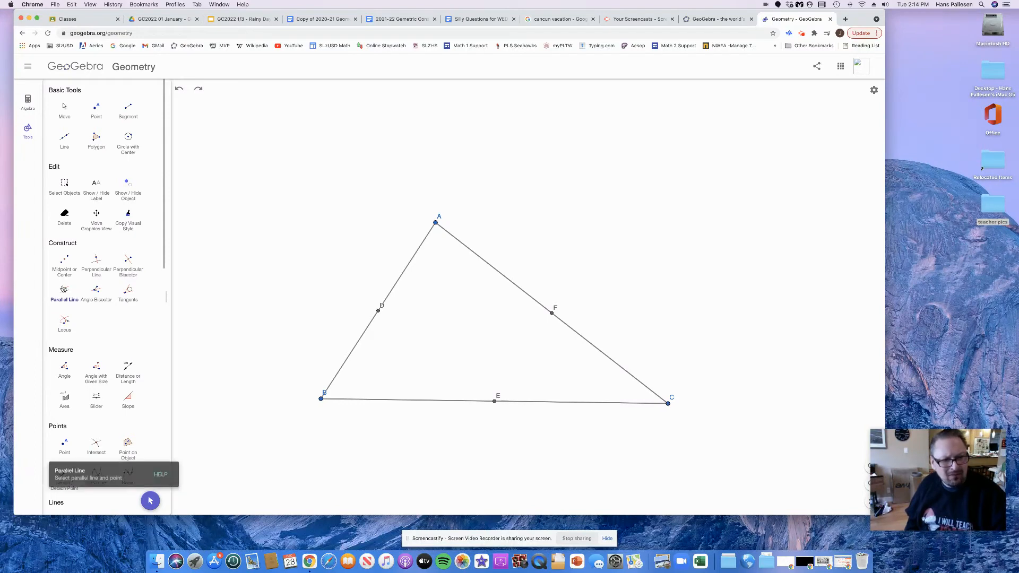
click(397, 286)
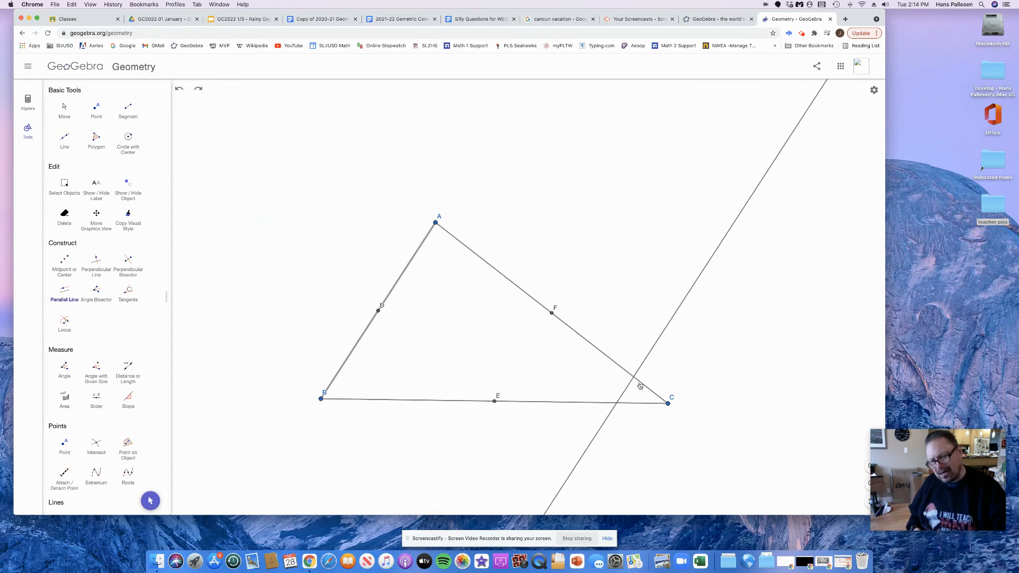
click(669, 406)
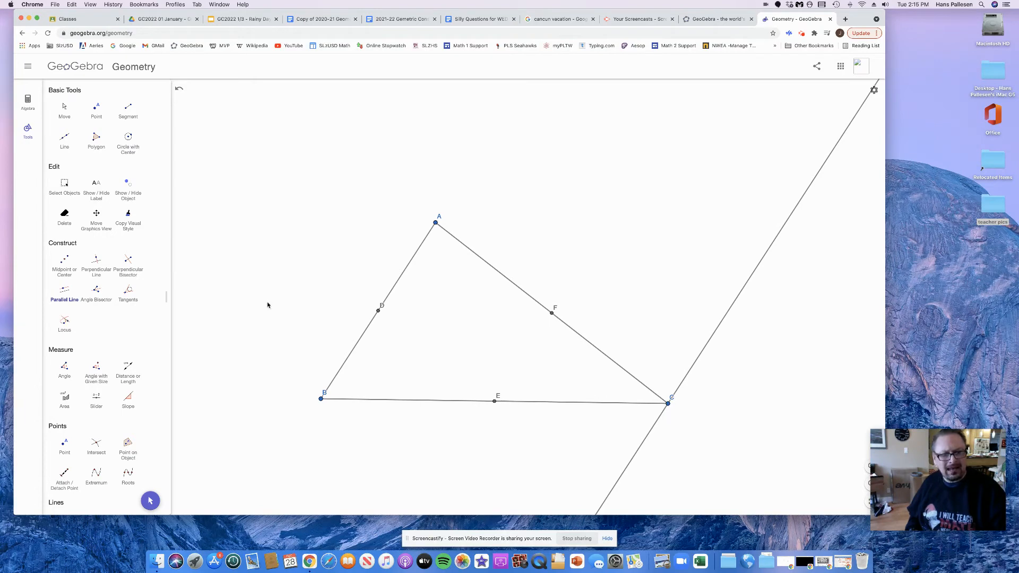
click(416, 257)
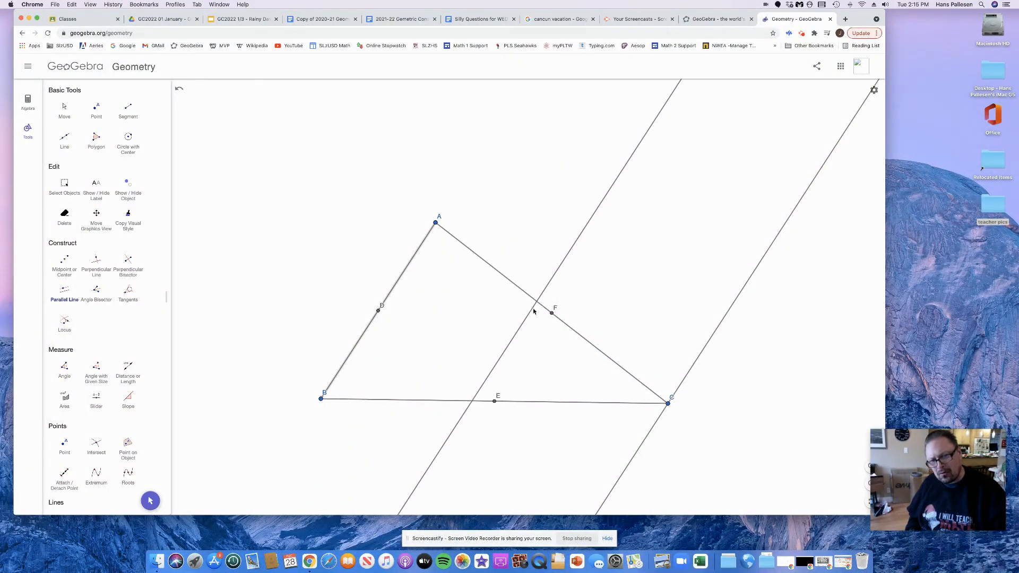
click(552, 315)
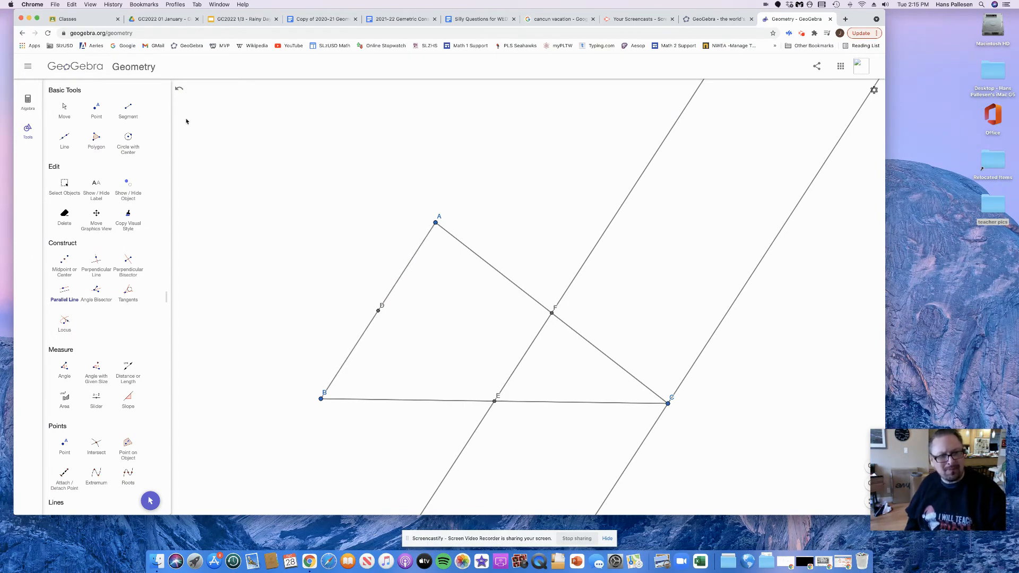
Undo both lines parallel to side AB
click(179, 89)
click(179, 89)
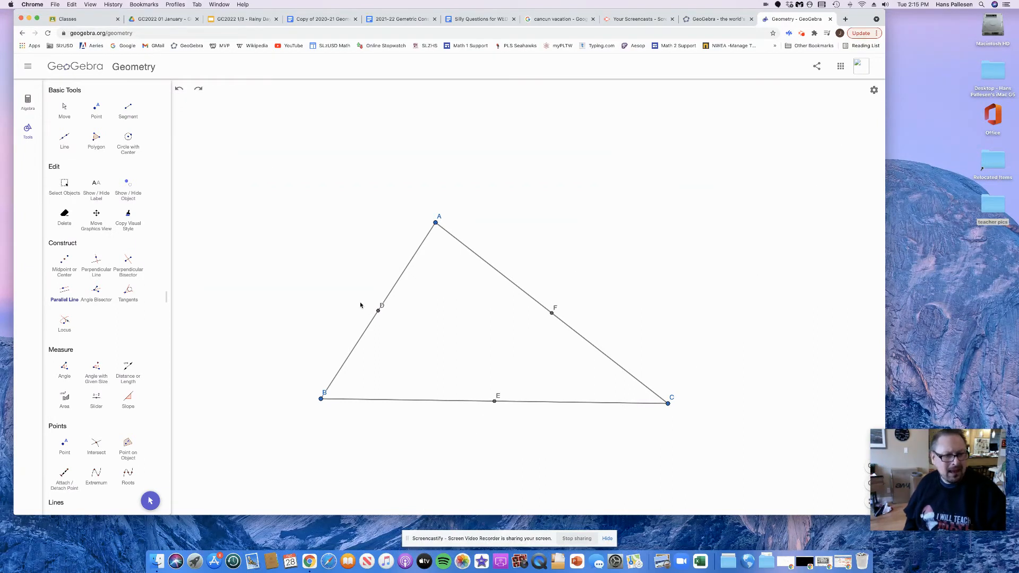
click(97, 290)
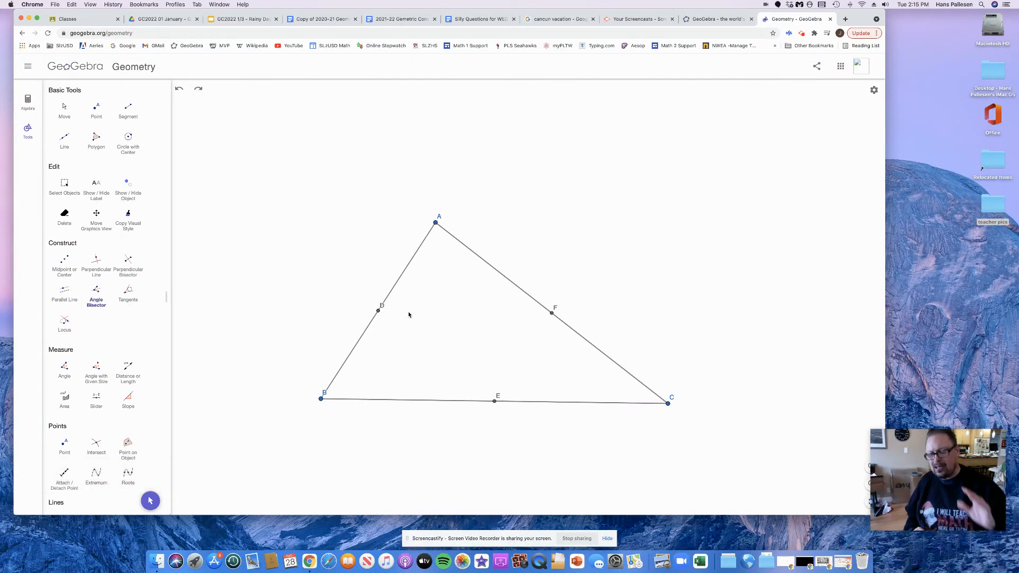
click(435, 223)
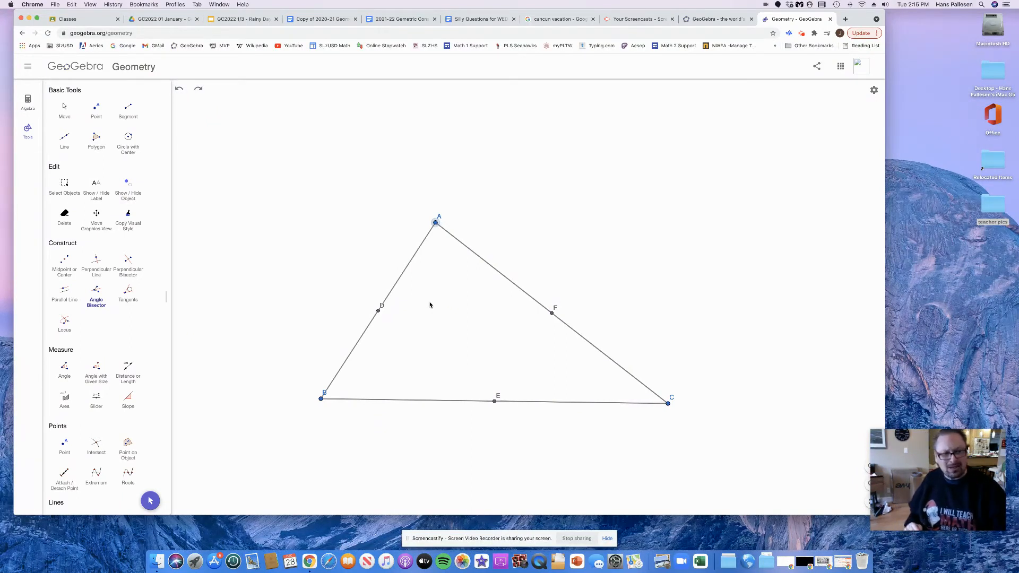
click(65, 262)
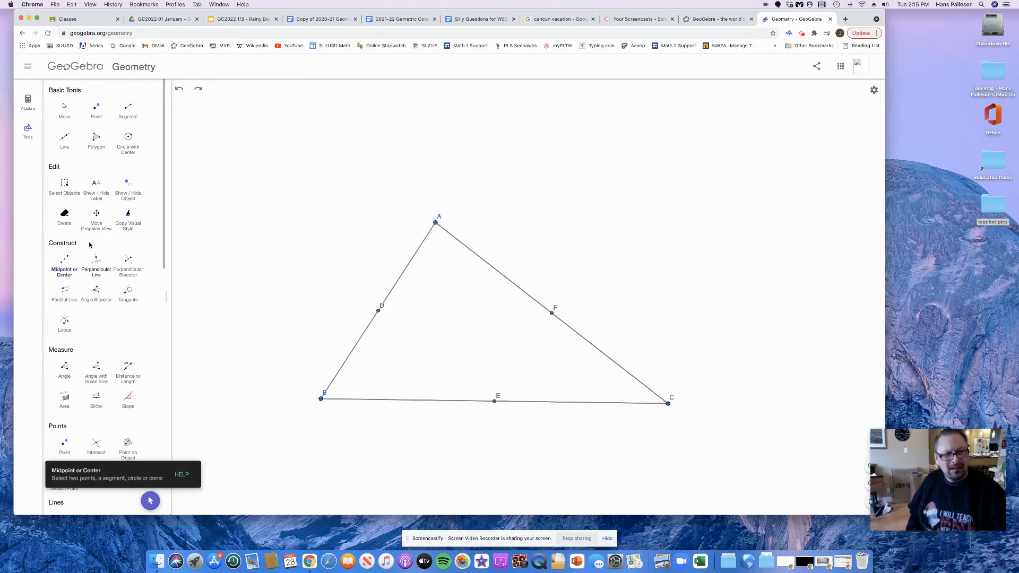
click(65, 110)
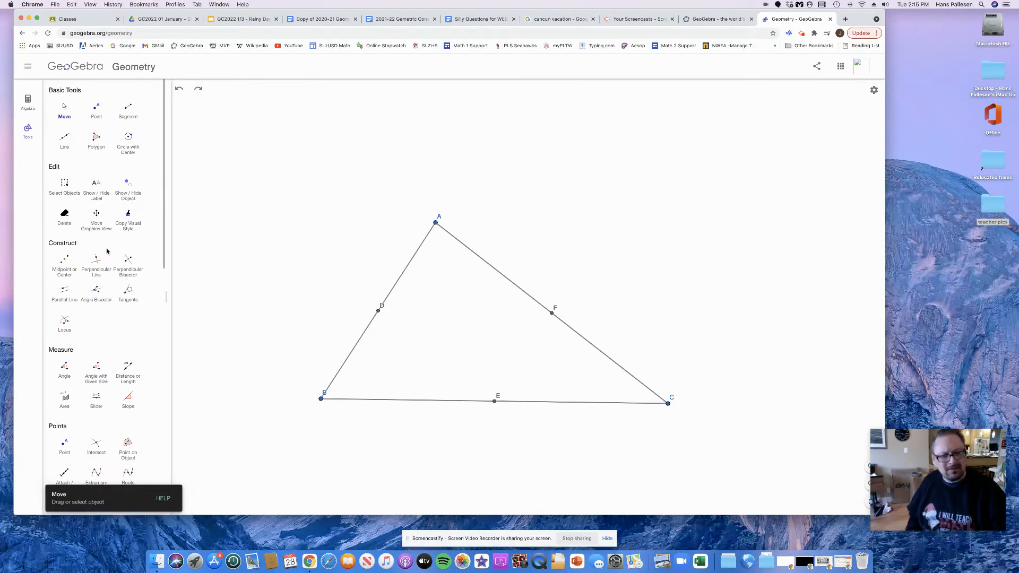
Construct the angle bisectors at vertices A, C and B, defining each by the triangle's three vertices with the bisected one in the middle
click(96, 291)
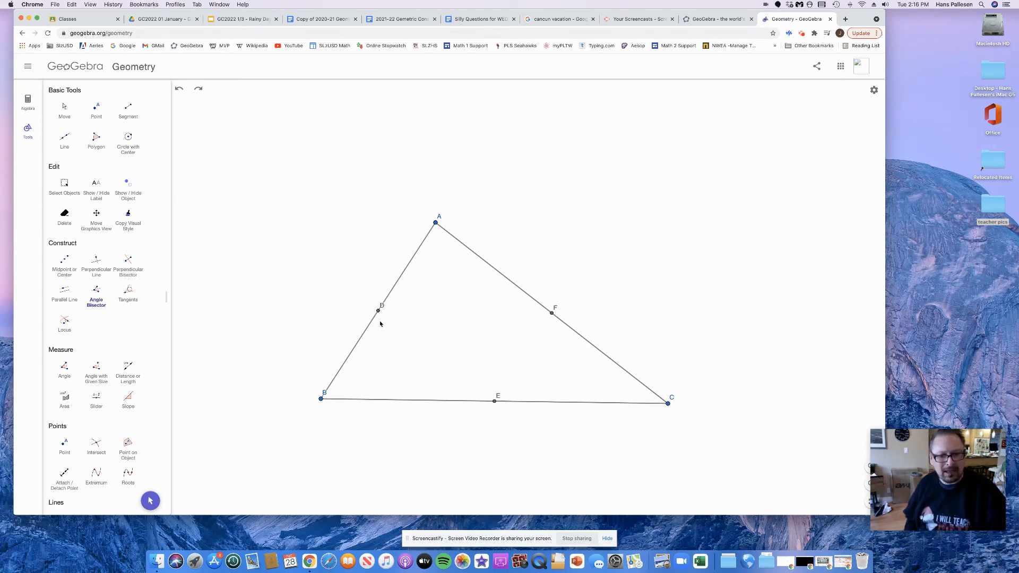
click(321, 400)
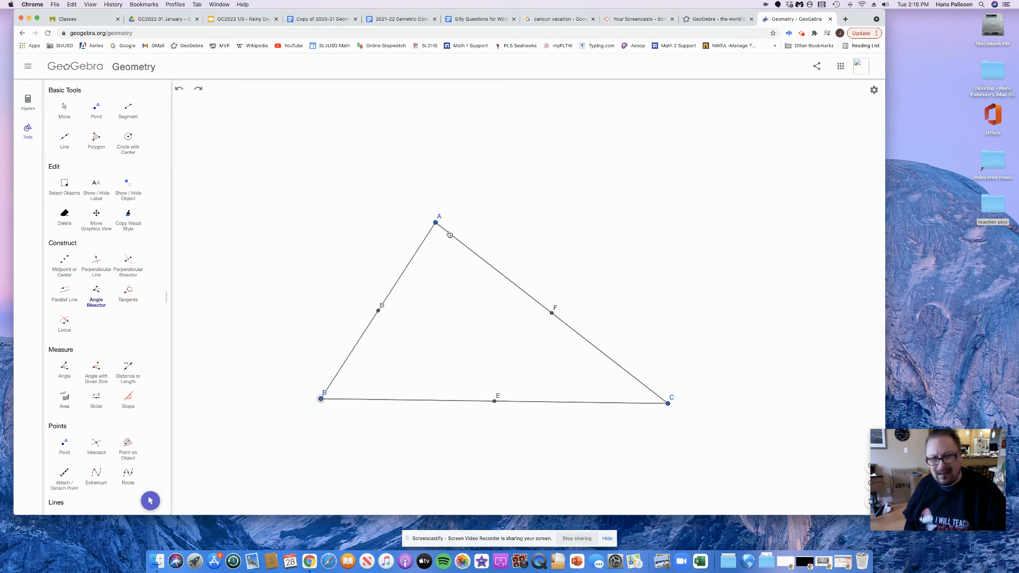
click(436, 223)
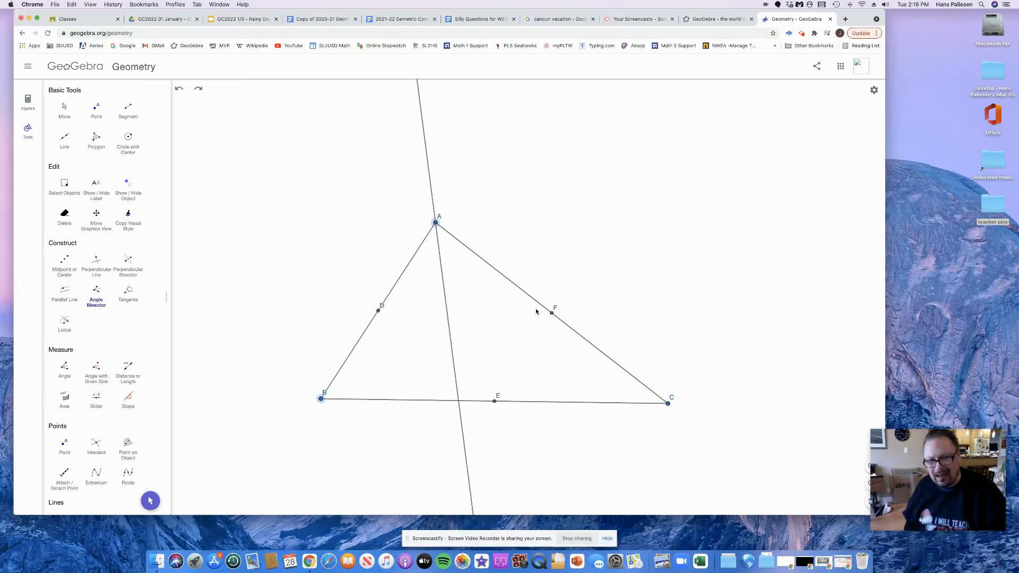
click(668, 405)
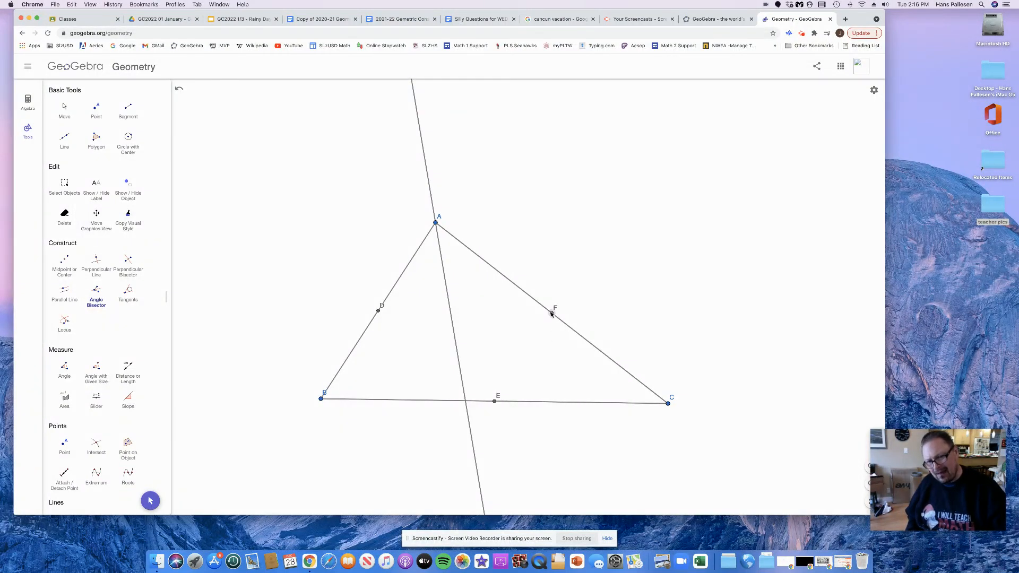
click(668, 403)
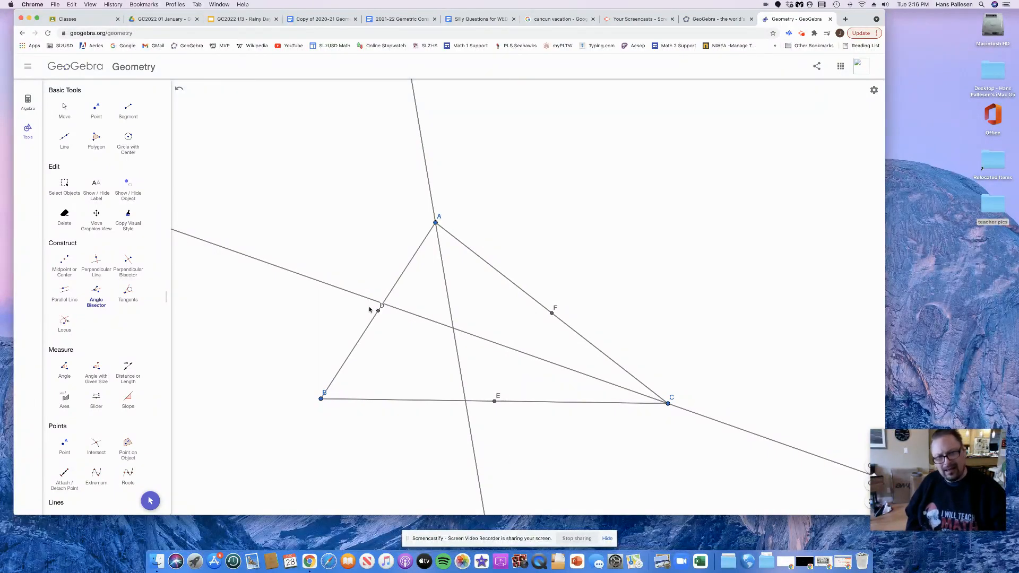
click(668, 404)
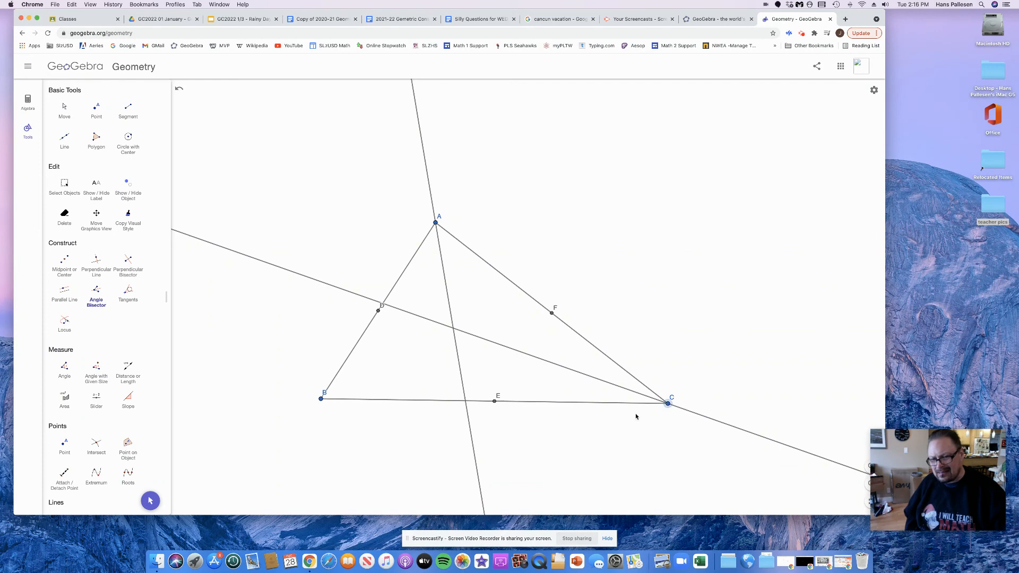
click(321, 398)
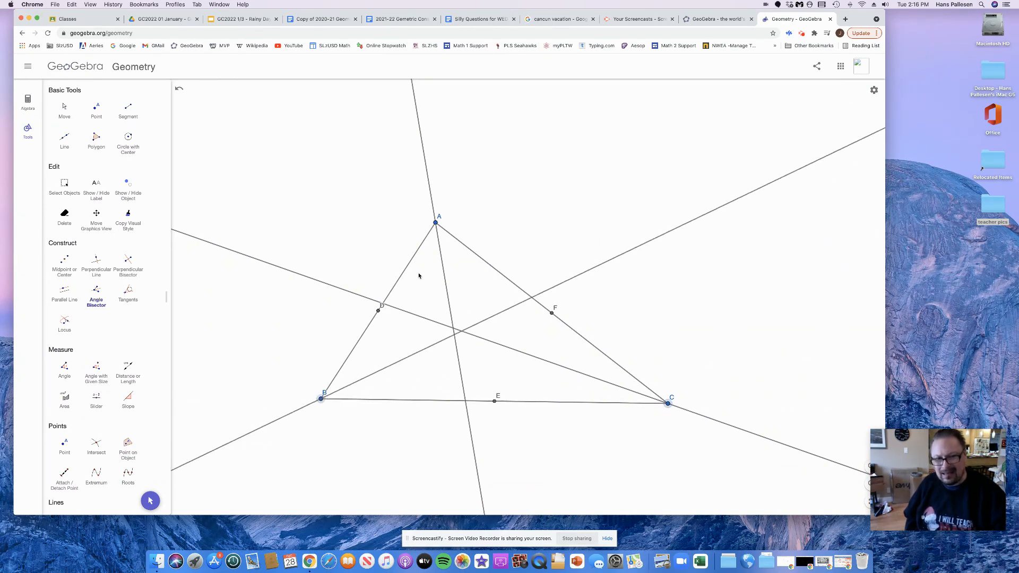
click(436, 223)
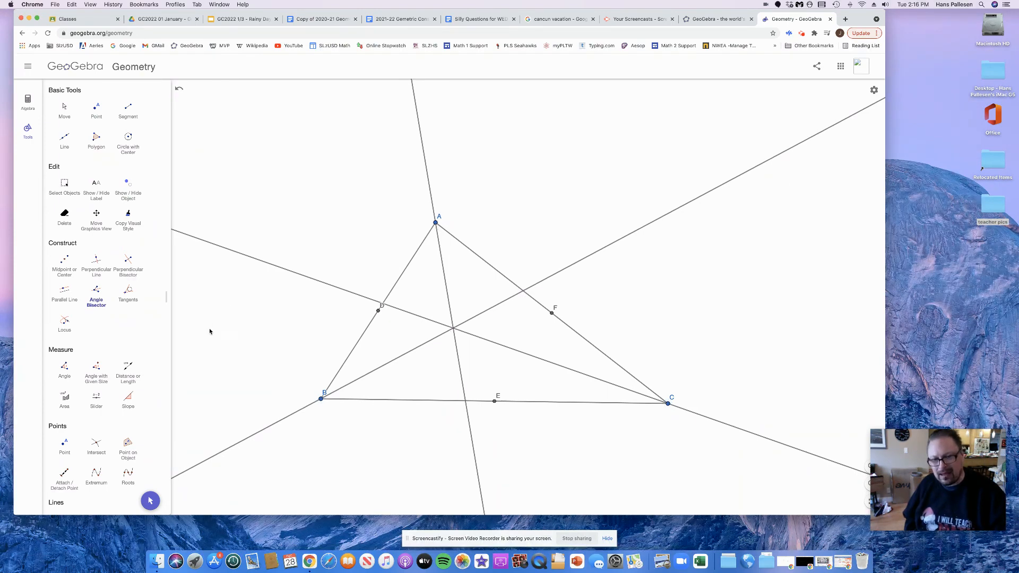